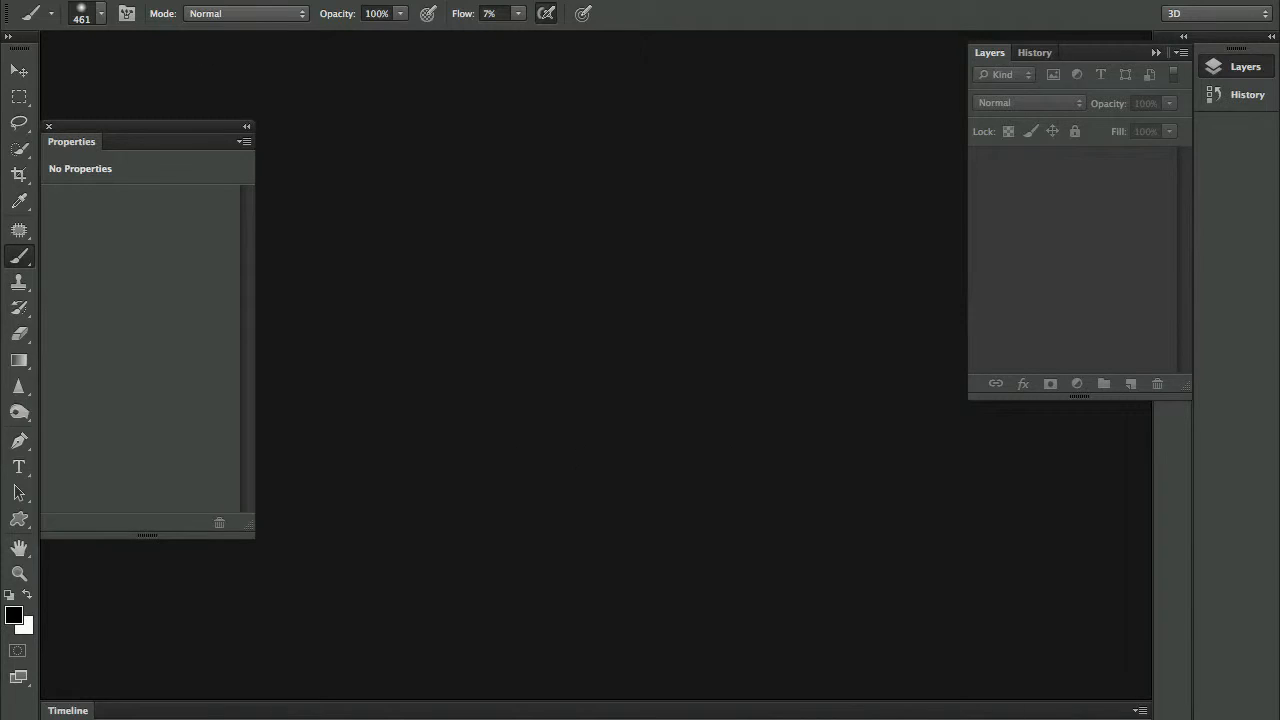
Open D800 Carnival-50.psd from the Desktop folder.
{"action": "left_click", "coordinate": [255, 6]}
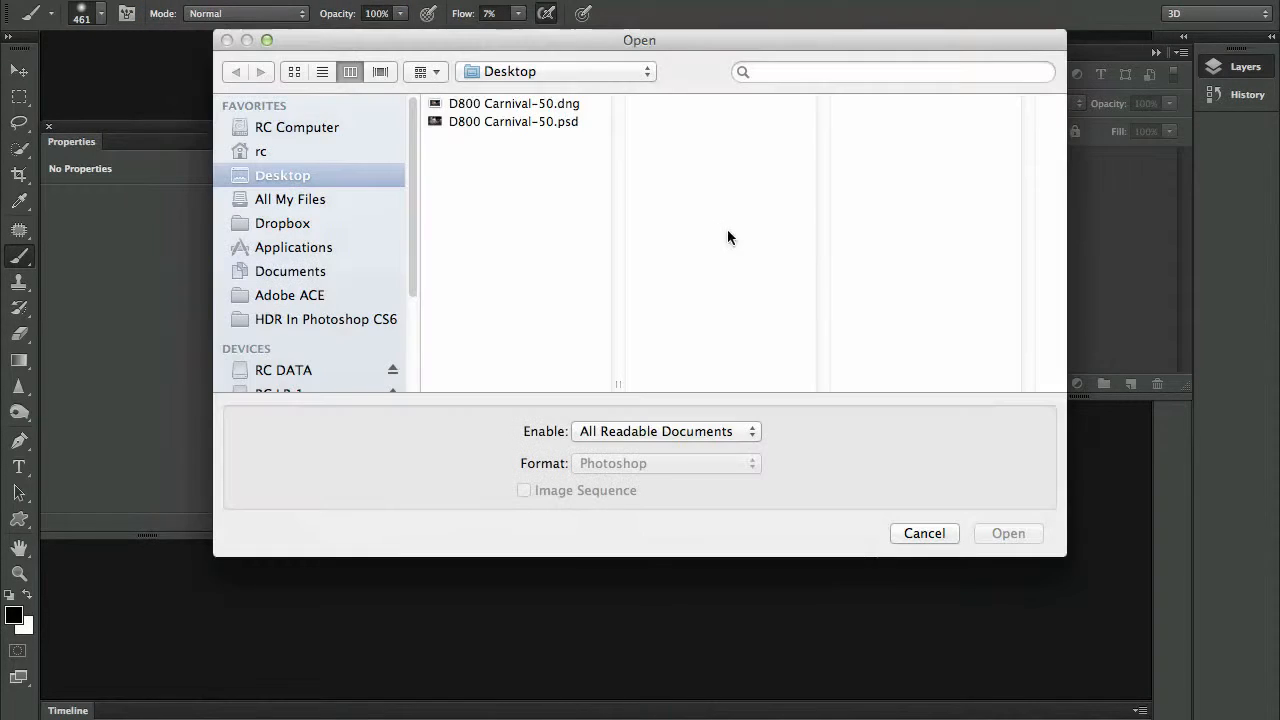
{"action": "left_click", "coordinate": [532, 120]}
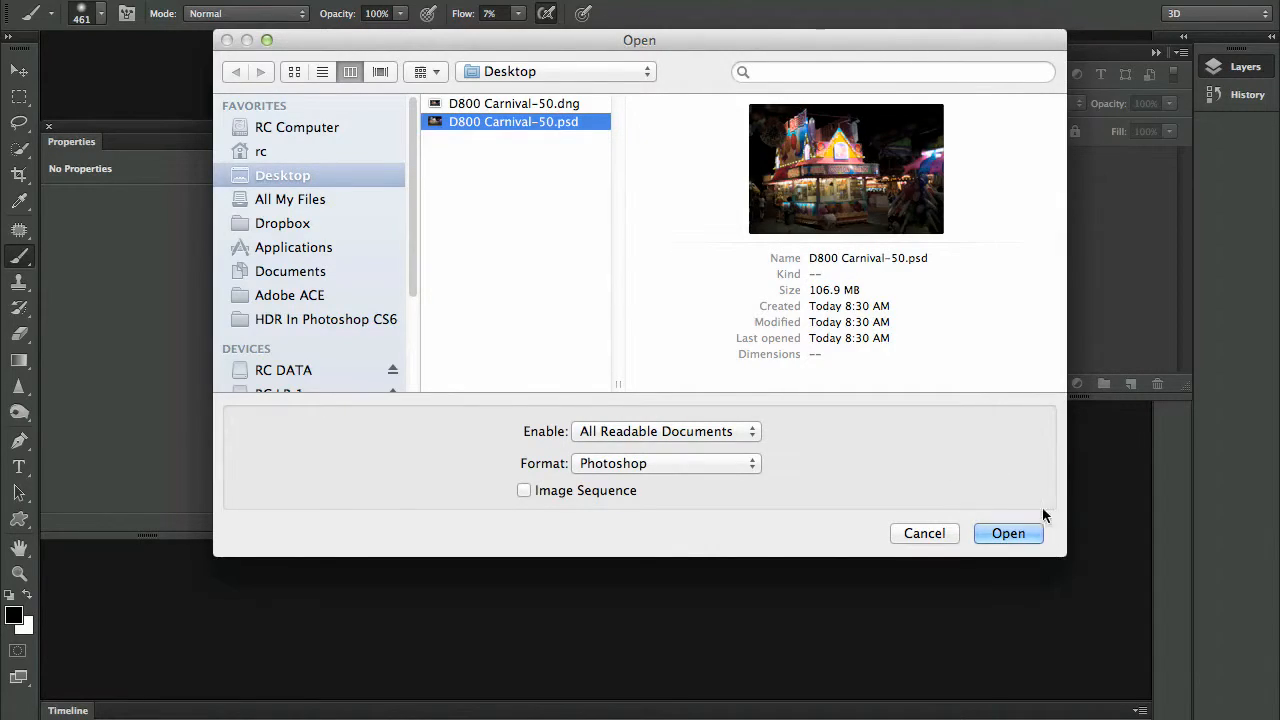
{"action": "left_click", "coordinate": [1010, 533]}
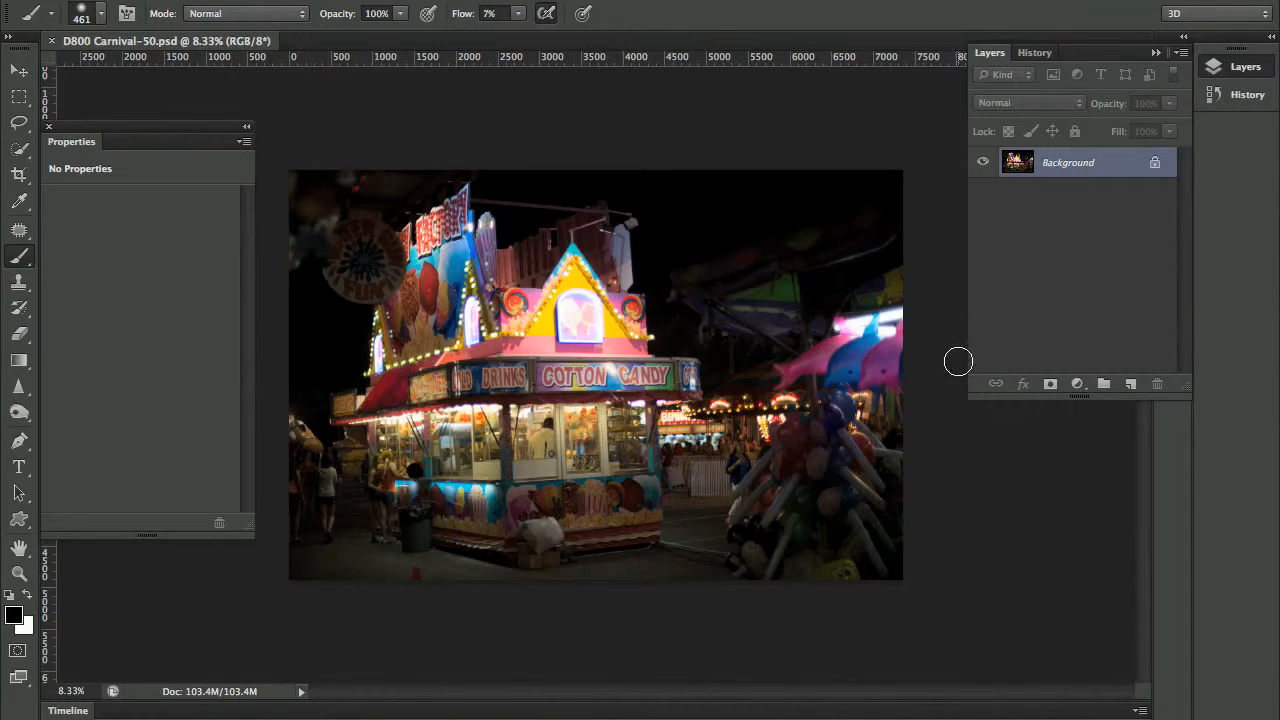
Examine the carnival photo up close, including the booth, the dark surroundings and the corners, and return to the full image.
{"action": "key", "text": "ctrl+space"}
{"action": "left_click_drag", "start_coordinate": [623, 392], "coordinate": [800, 372]}
{"action": "key", "text": "space"}
{"action": "left_click_drag", "start_coordinate": [655, 475], "coordinate": [905, 227]}
{"action": "left_click_drag", "start_coordinate": [656, 525], "coordinate": [982, 203]}
{"action": "left_click_drag", "start_coordinate": [684, 430], "coordinate": [922, 405]}
{"action": "left_click_drag", "start_coordinate": [576, 436], "coordinate": [731, 480]}
{"action": "left_click_drag", "start_coordinate": [769, 211], "coordinate": [449, 323]}
{"action": "left_click_drag", "start_coordinate": [1022, 618], "coordinate": [612, 426]}
{"action": "left_click_drag", "start_coordinate": [640, 560], "coordinate": [661, 398]}
{"action": "key", "text": "alt+space"}
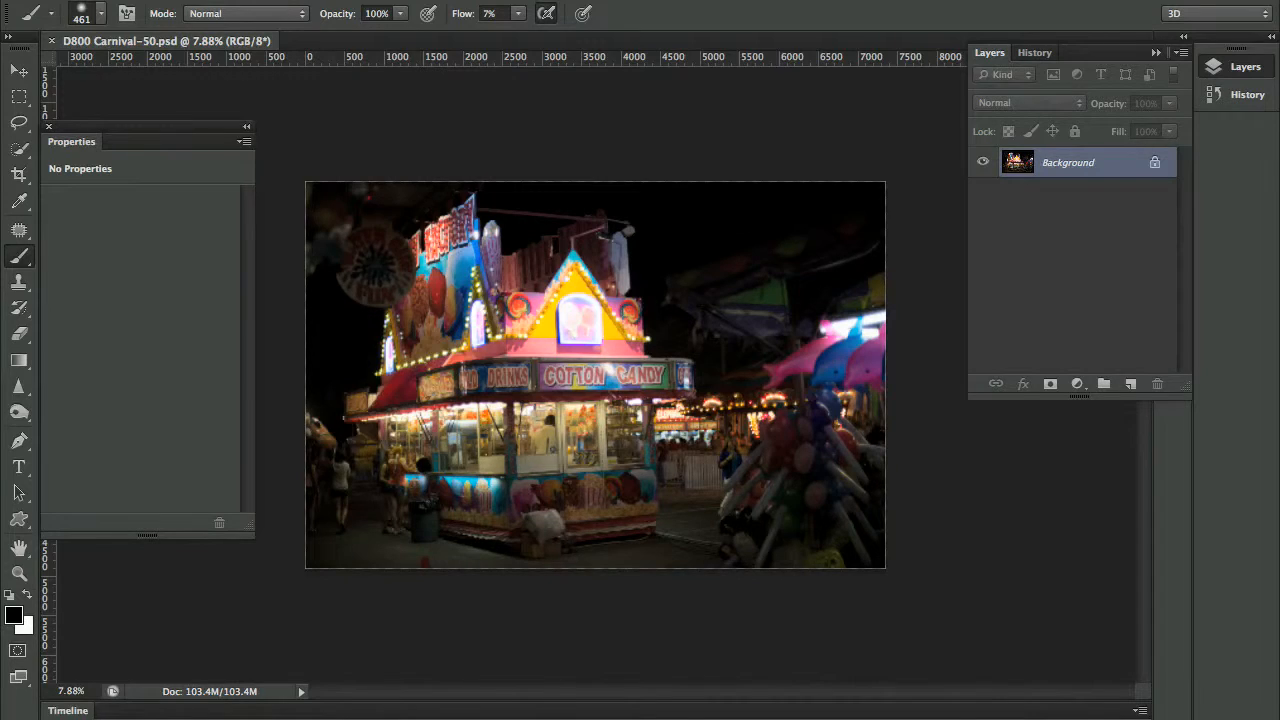
Start HDR Toning on the carnival photo and try a gamma of 1.33 with an exposure of -1.22.
{"action": "left_click", "coordinate": [250, 2]}
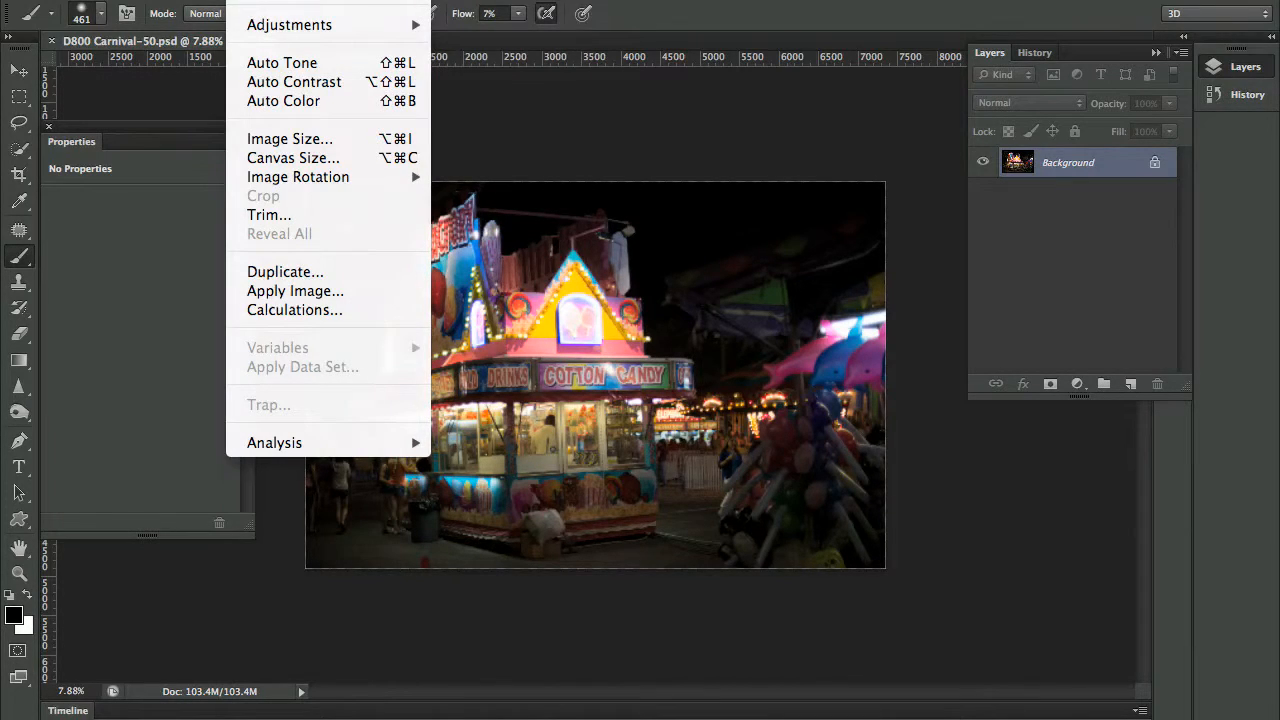
{"action": "mouse_move", "coordinate": [263, 27]}
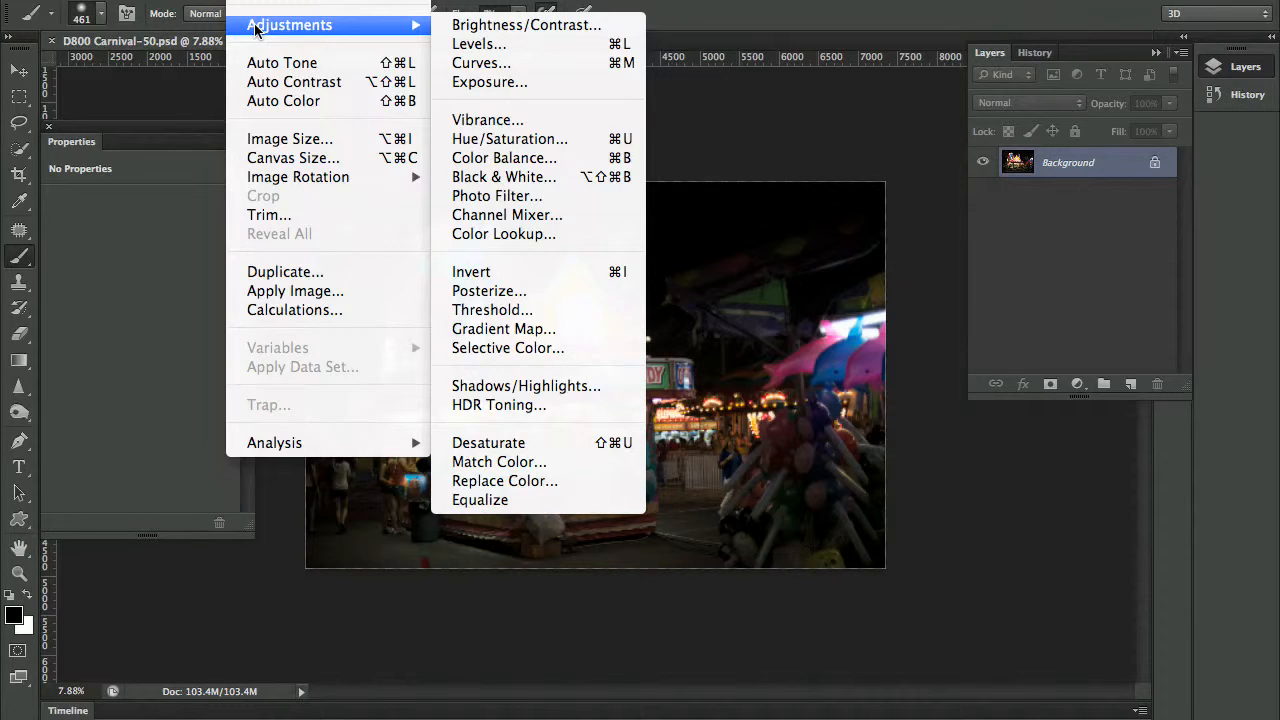
{"action": "left_click", "coordinate": [557, 405]}
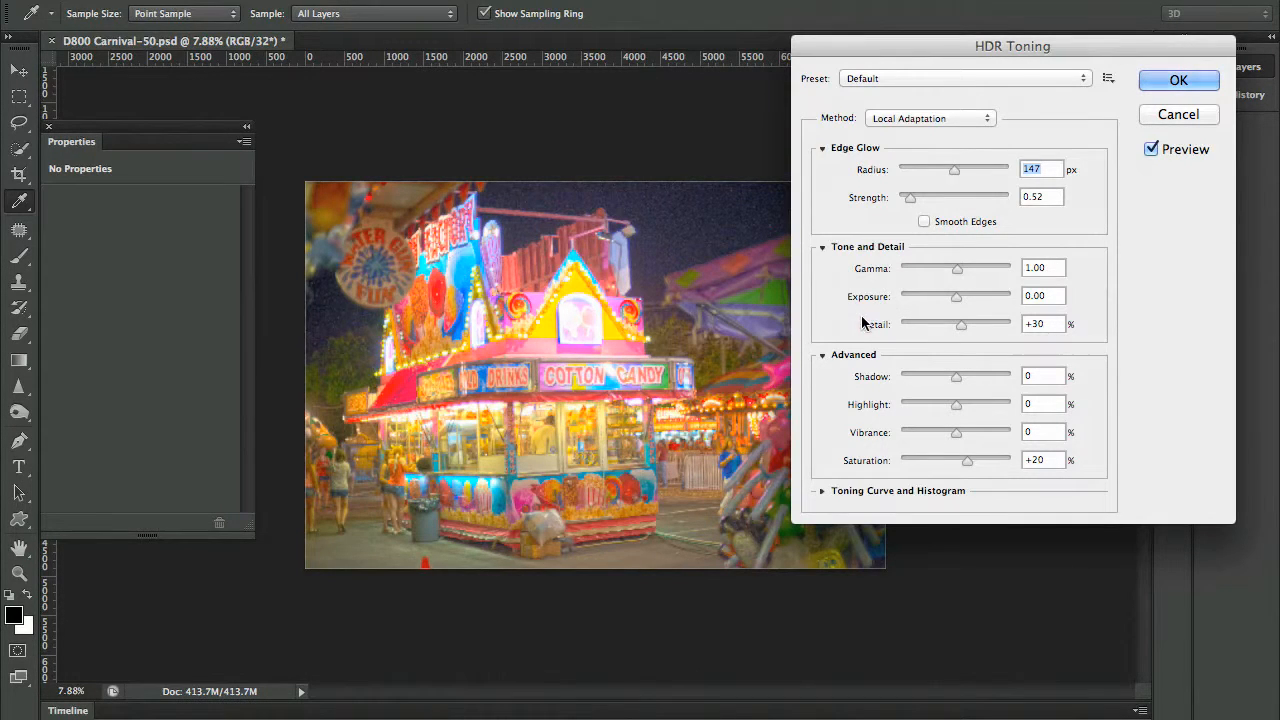
{"action": "left_click_drag", "start_coordinate": [1001, 48], "coordinate": [1055, 12]}
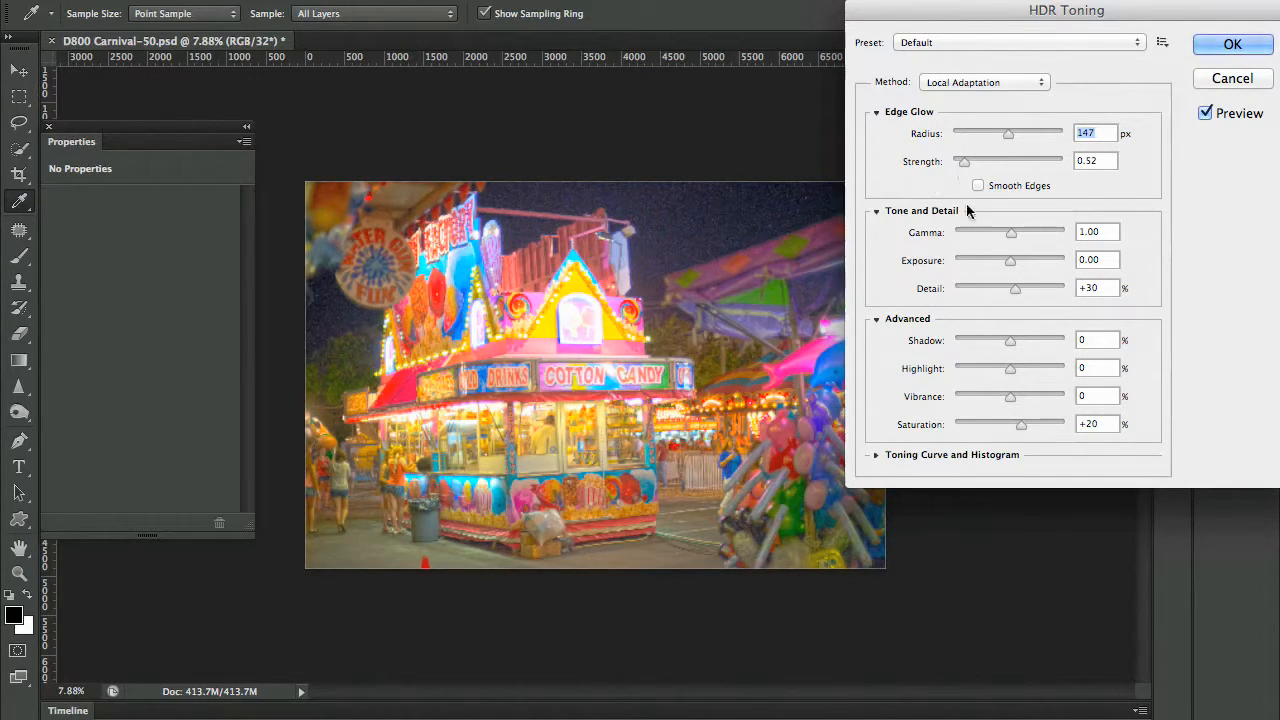
{"action": "left_click_drag", "start_coordinate": [1009, 232], "coordinate": [995, 261]}
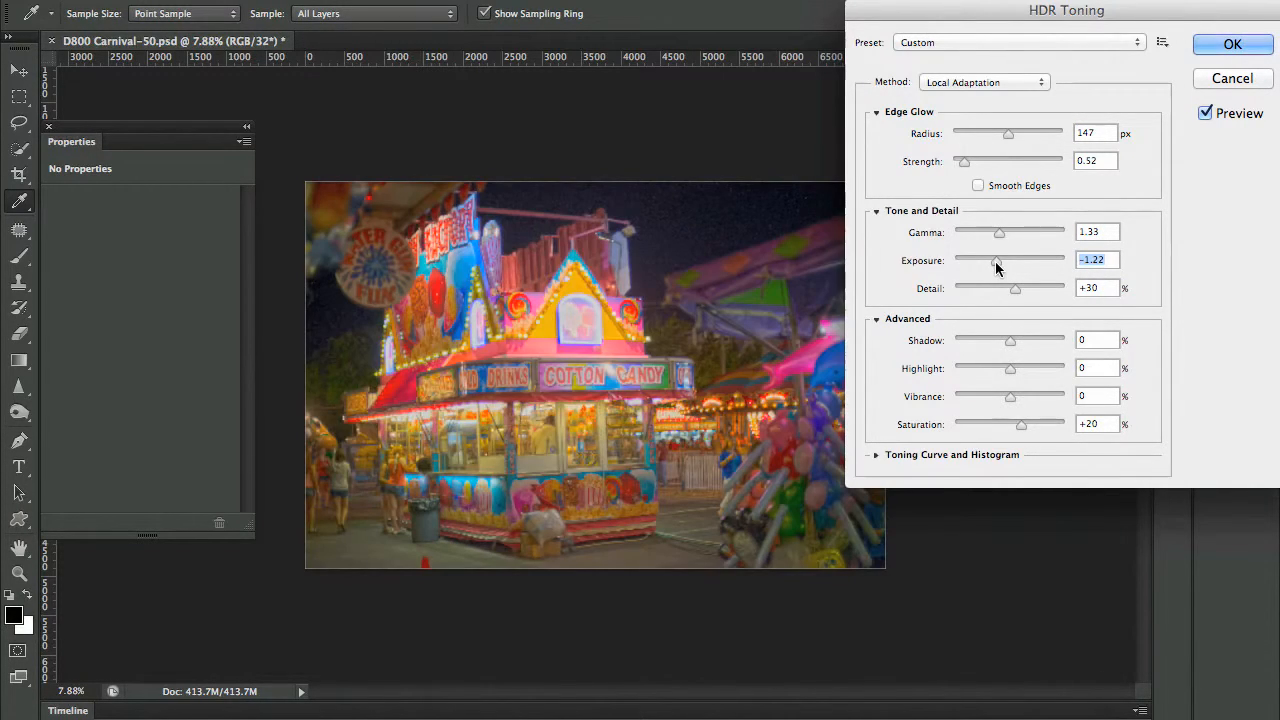
Try the HDR Toning presets Bodie Stove CS6, City Twilight and RC5 on the photo.
{"action": "left_click", "coordinate": [1004, 42]}
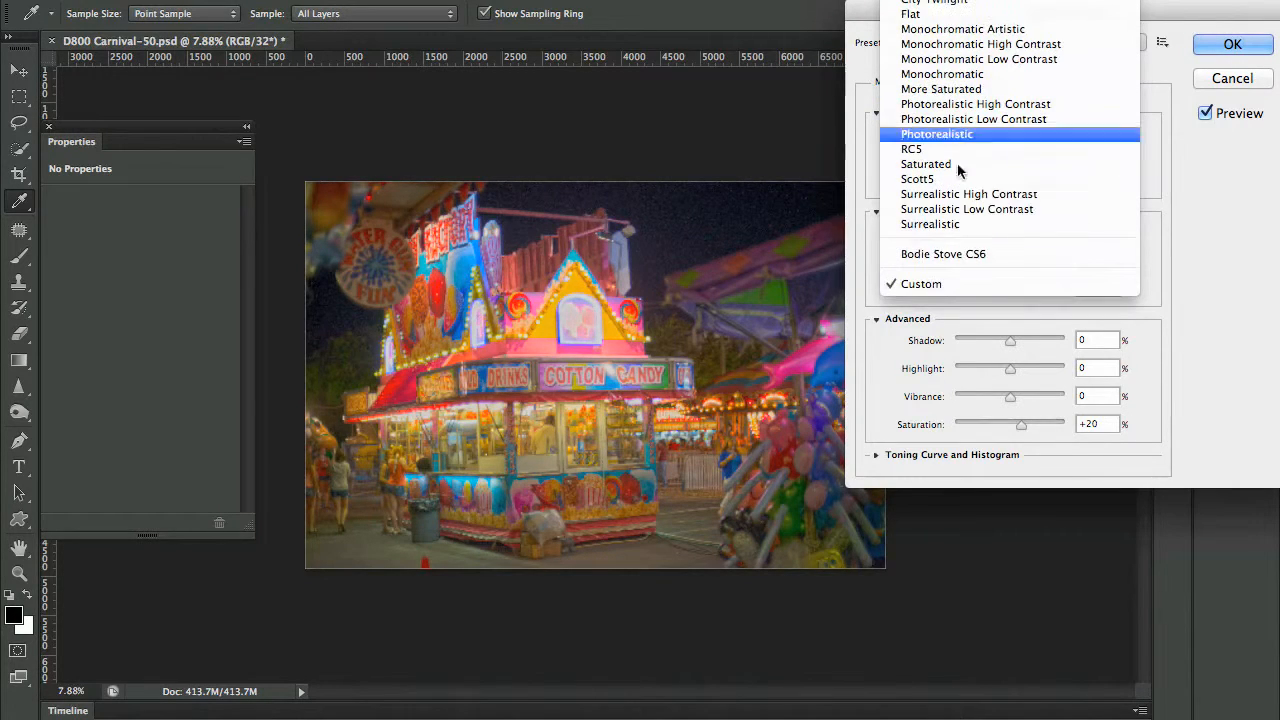
{"action": "left_click", "coordinate": [943, 254]}
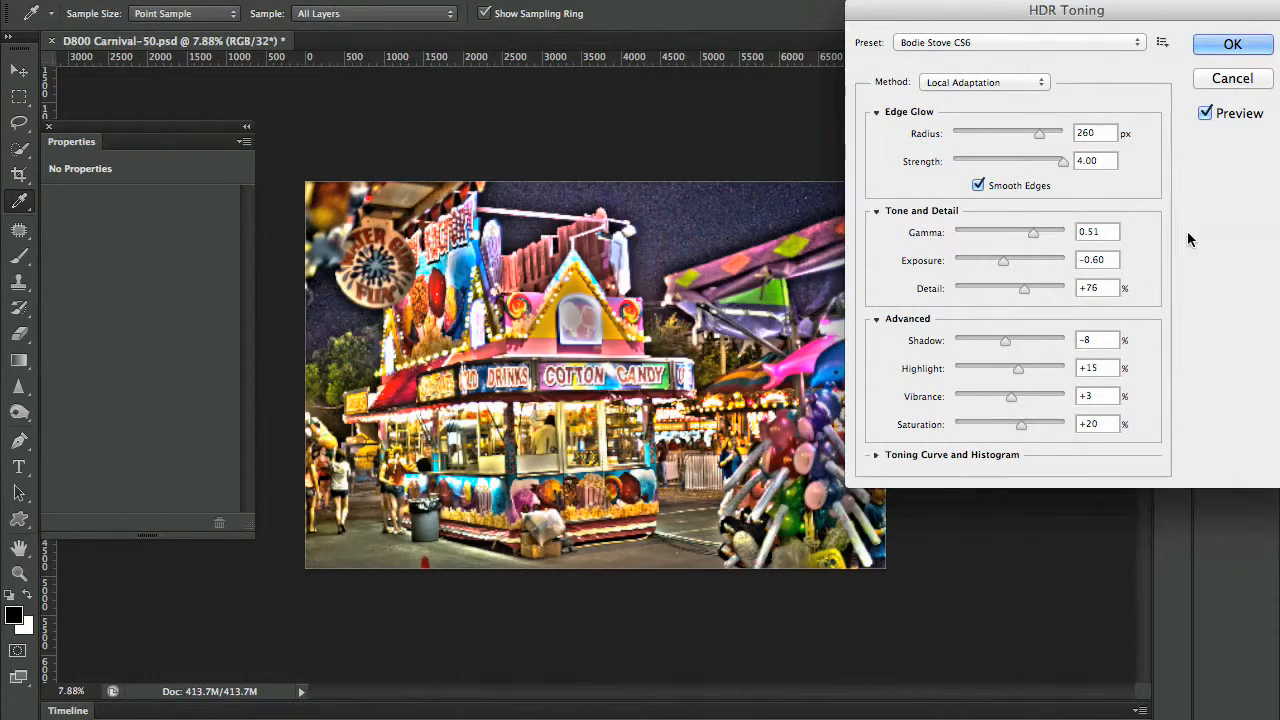
{"action": "left_click", "coordinate": [1034, 40]}
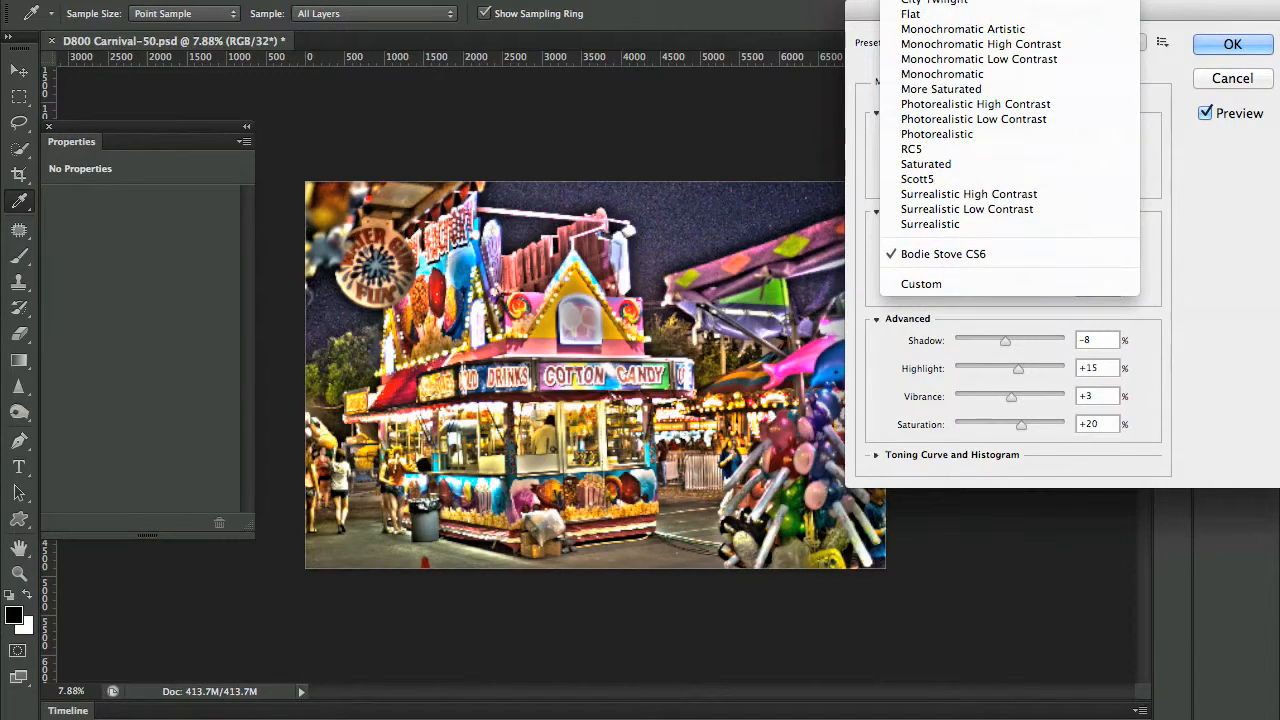
{"action": "left_click", "coordinate": [970, 5]}
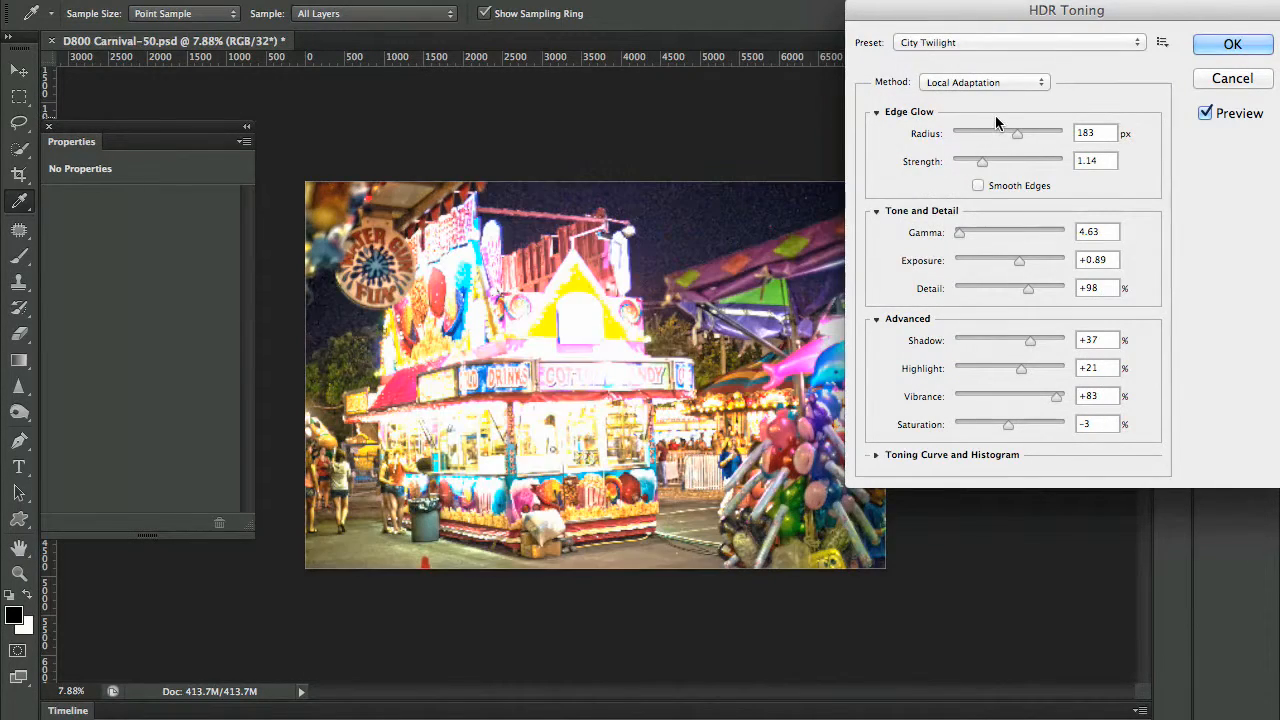
{"action": "left_click", "coordinate": [972, 42]}
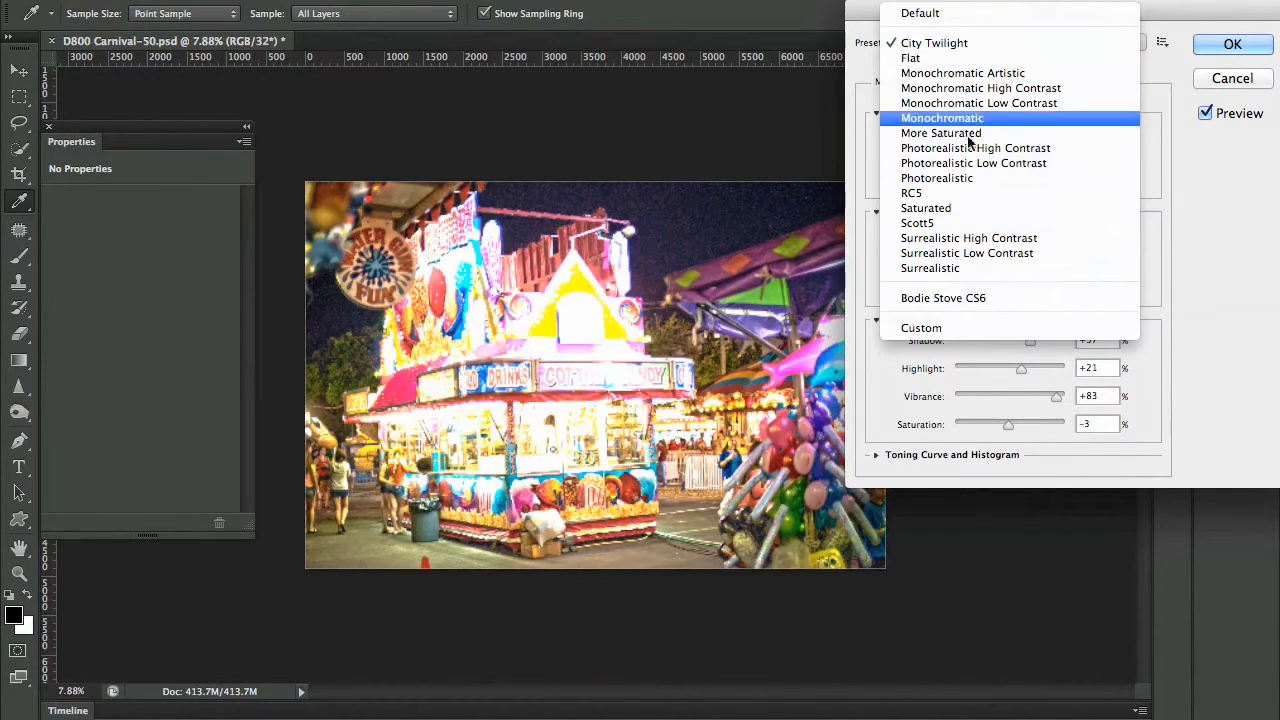
{"action": "left_click", "coordinate": [942, 194]}
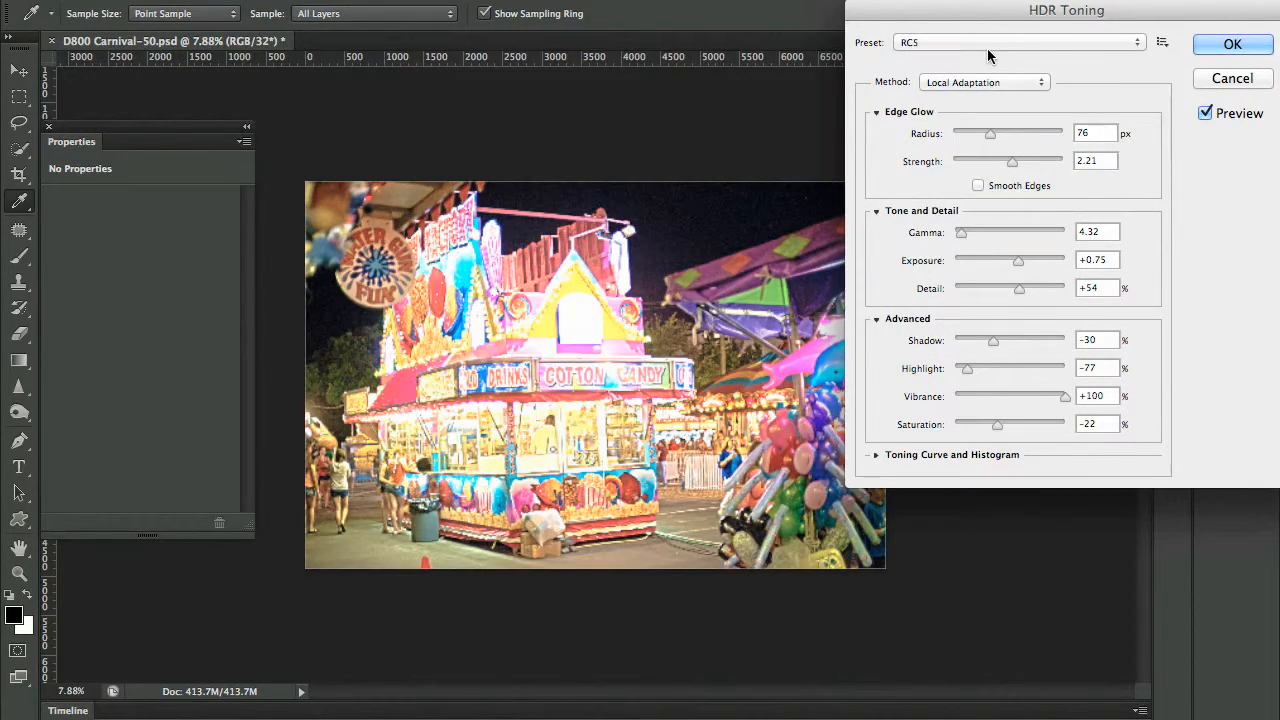
Load the Scott5 preset and adjust it to radius 32 px, strength 4.00, gamma 9.99 and exposure -1.76.
{"action": "left_click", "coordinate": [987, 40]}
{"action": "left_click", "coordinate": [988, 72]}
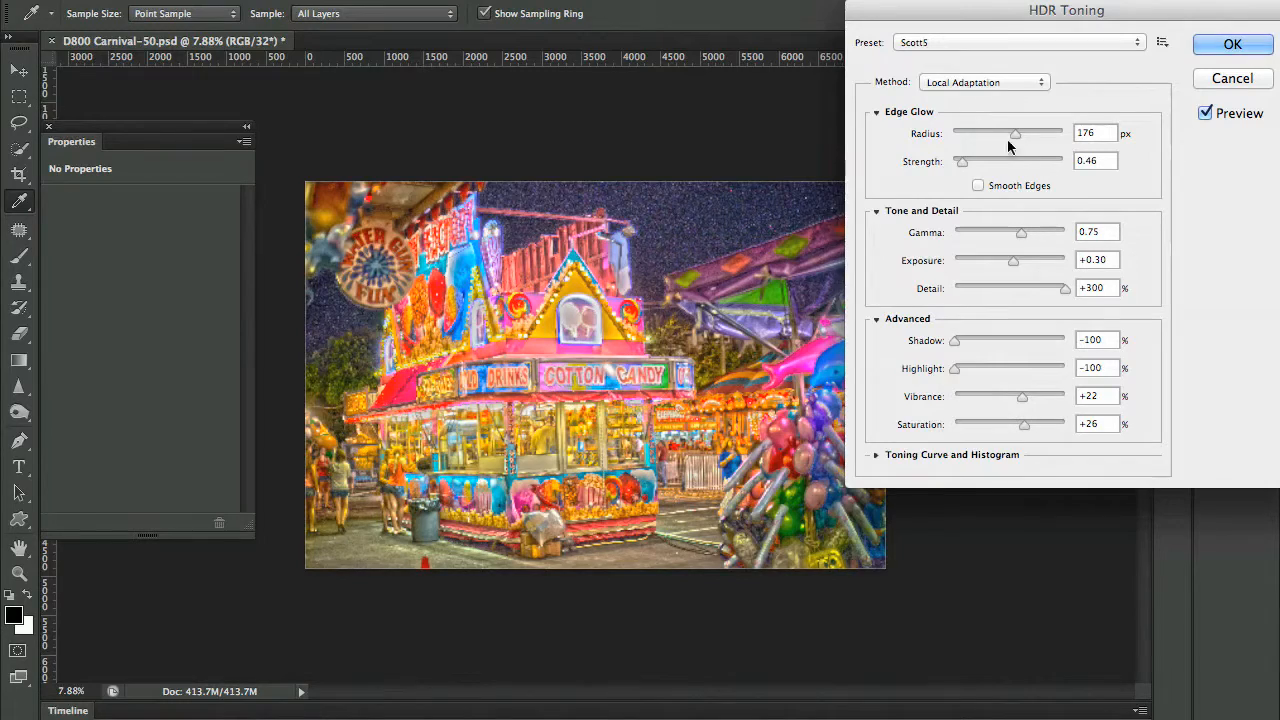
{"action": "mouse_move", "coordinate": [970, 161]}
{"action": "left_mouse_down"}
{"action": "mouse_move", "coordinate": [1032, 162]}
{"action": "mouse_move", "coordinate": [997, 161]}
{"action": "mouse_move", "coordinate": [977, 137]}
{"action": "mouse_move", "coordinate": [974, 162]}
{"action": "left_mouse_up"}
{"action": "left_click_drag", "start_coordinate": [1020, 230], "coordinate": [990, 257]}
{"action": "mouse_move", "coordinate": [975, 133]}
{"action": "left_mouse_down"}
{"action": "mouse_move", "coordinate": [987, 131]}
{"action": "mouse_move", "coordinate": [995, 165]}
{"action": "mouse_move", "coordinate": [1020, 157]}
{"action": "mouse_move", "coordinate": [972, 135]}
{"action": "left_mouse_up"}
{"action": "left_click_drag", "start_coordinate": [1025, 241], "coordinate": [962, 232]}
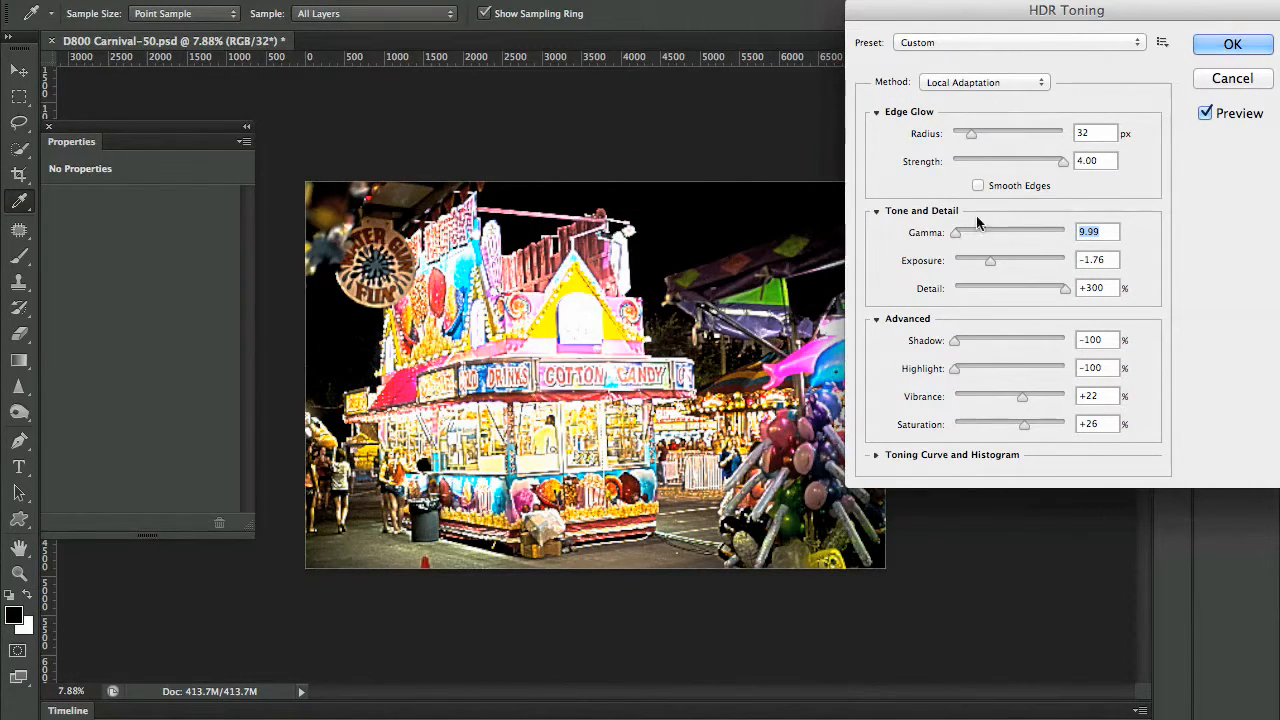
Set the HDR toning's radius to 121 px, exposure to -3.47 and detail to -5%.
{"action": "mouse_move", "coordinate": [983, 259]}
{"action": "left_mouse_down"}
{"action": "mouse_move", "coordinate": [994, 287]}
{"action": "mouse_move", "coordinate": [983, 292]}
{"action": "mouse_move", "coordinate": [1128, 284]}
{"action": "mouse_move", "coordinate": [1021, 291]}
{"action": "mouse_move", "coordinate": [975, 262]}
{"action": "left_mouse_up"}
{"action": "left_click_drag", "start_coordinate": [971, 133], "coordinate": [1002, 133]}
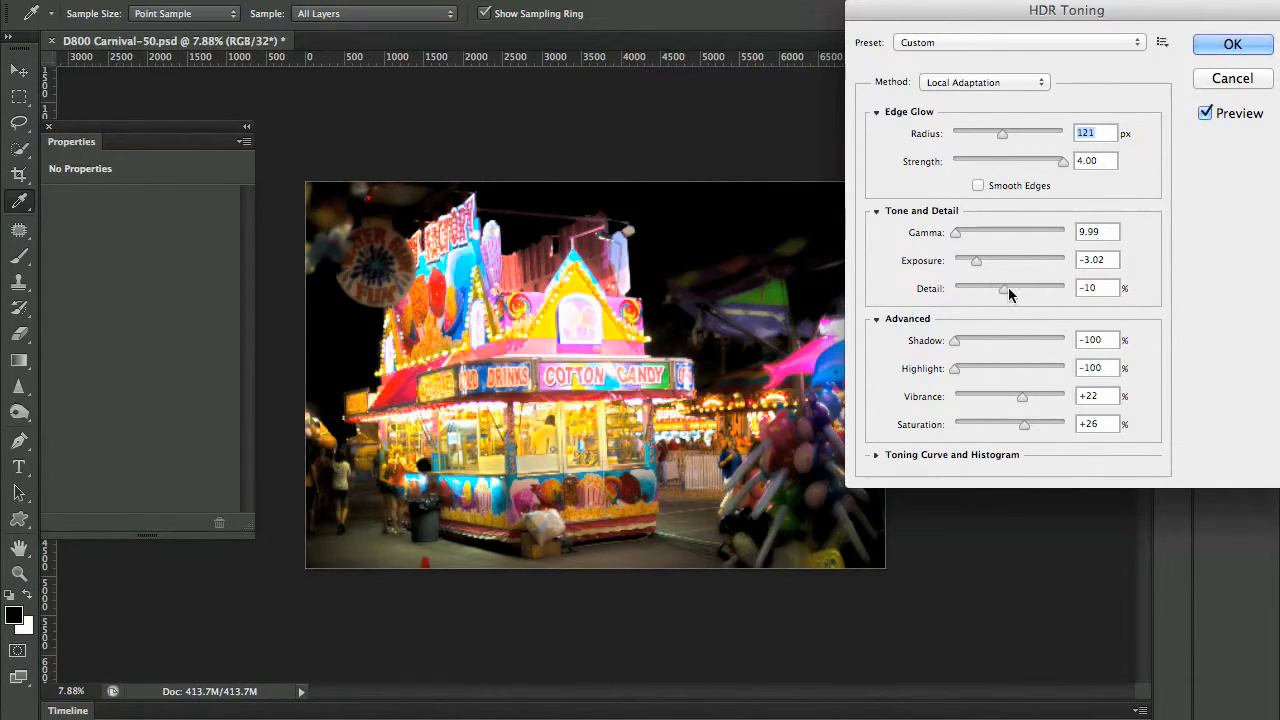
{"action": "left_click_drag", "start_coordinate": [1007, 287], "coordinate": [1005, 284]}
{"action": "left_click_drag", "start_coordinate": [956, 232], "coordinate": [1007, 292]}
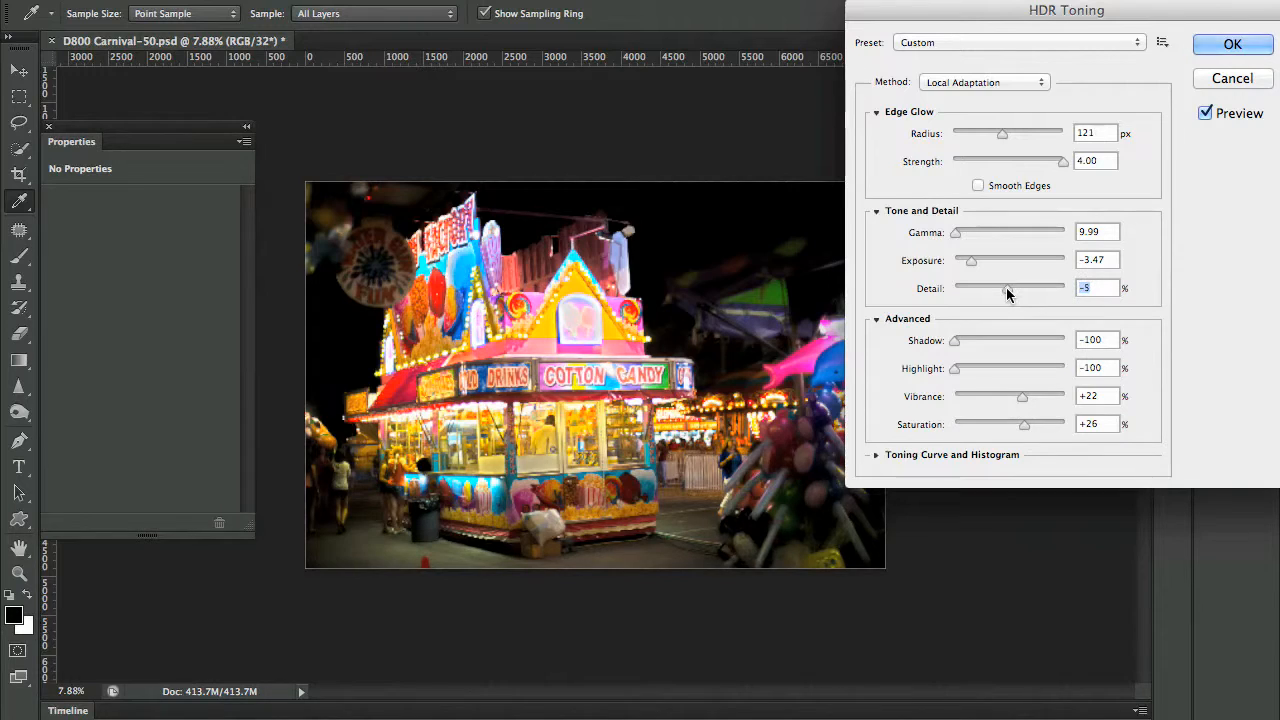
Set the edge glow to radius 206 px and strength 3.86, and the shadow value to -33%.
{"action": "left_click_drag", "start_coordinate": [1003, 133], "coordinate": [967, 155]}
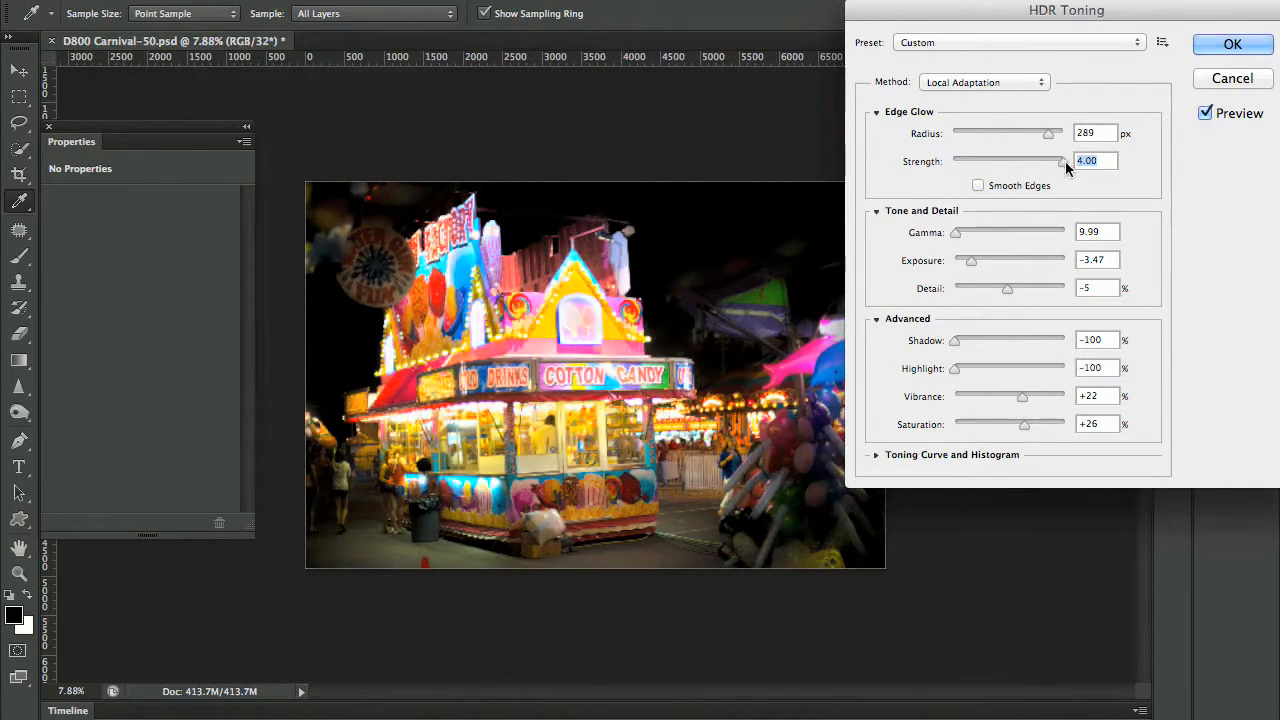
{"action": "left_click_drag", "start_coordinate": [1047, 134], "coordinate": [1033, 132]}
{"action": "left_click_drag", "start_coordinate": [1064, 161], "coordinate": [1068, 175]}
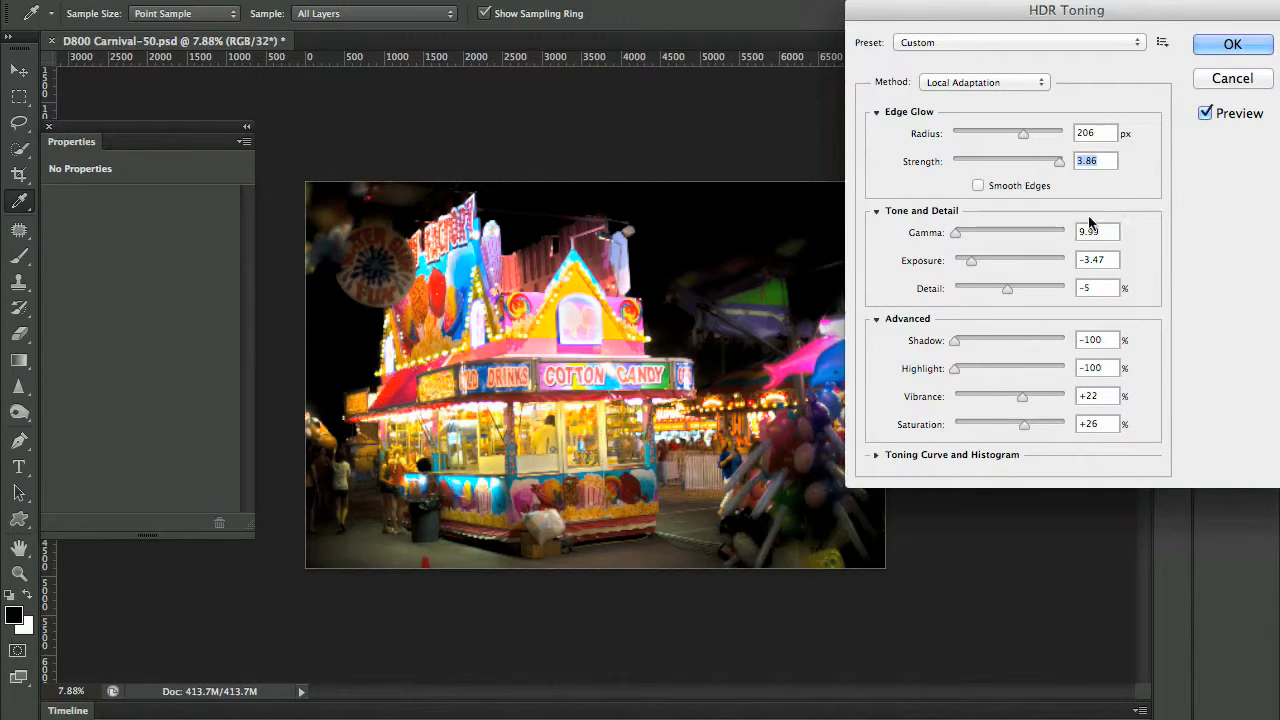
{"action": "left_click_drag", "start_coordinate": [957, 341], "coordinate": [955, 369]}
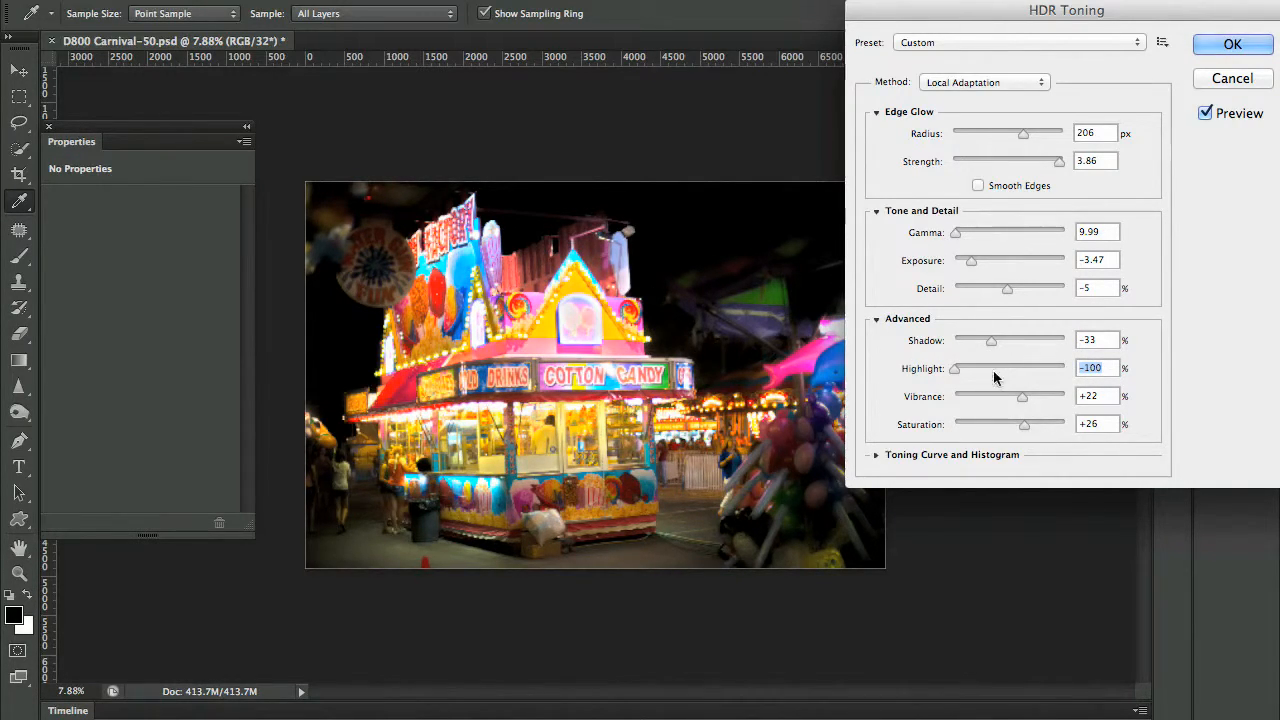
Lower the highlight point of the toning curve slightly and apply the HDR toning to the photo.
{"action": "left_click", "coordinate": [884, 455]}
{"action": "left_click_drag", "start_coordinate": [1069, 525], "coordinate": [1074, 509]}
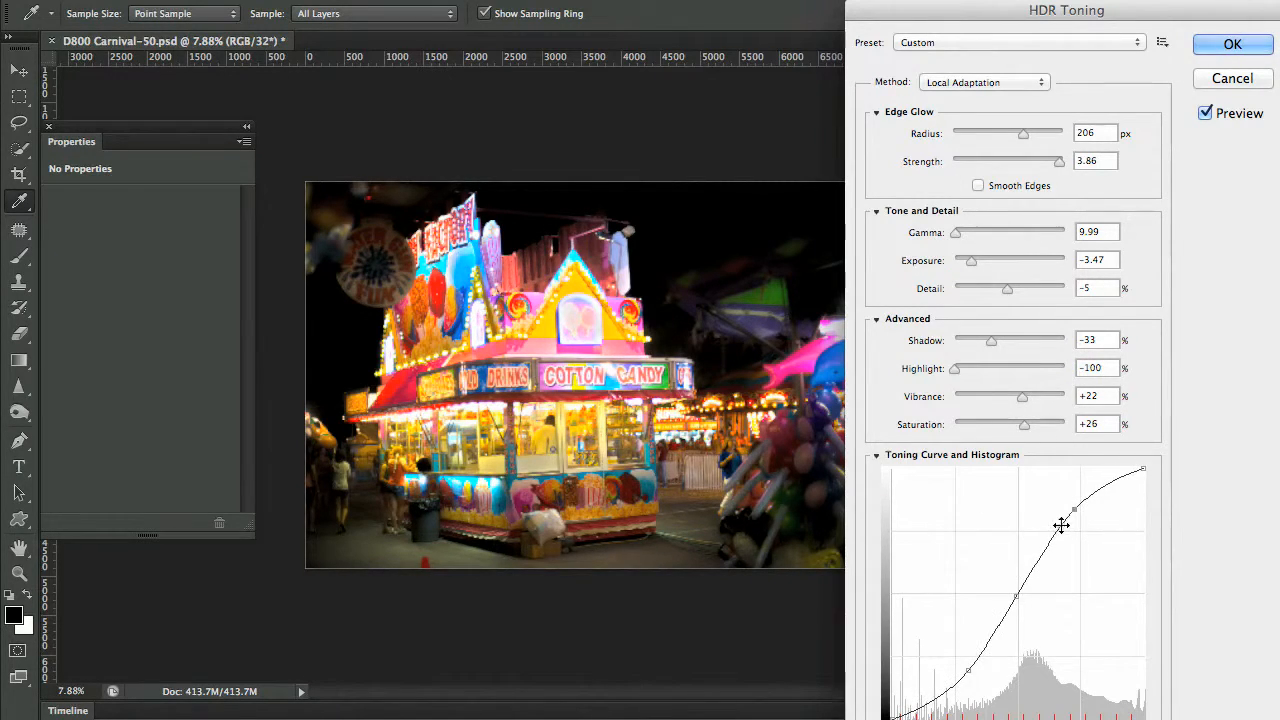
{"action": "left_click_drag", "start_coordinate": [1074, 511], "coordinate": [1073, 520]}
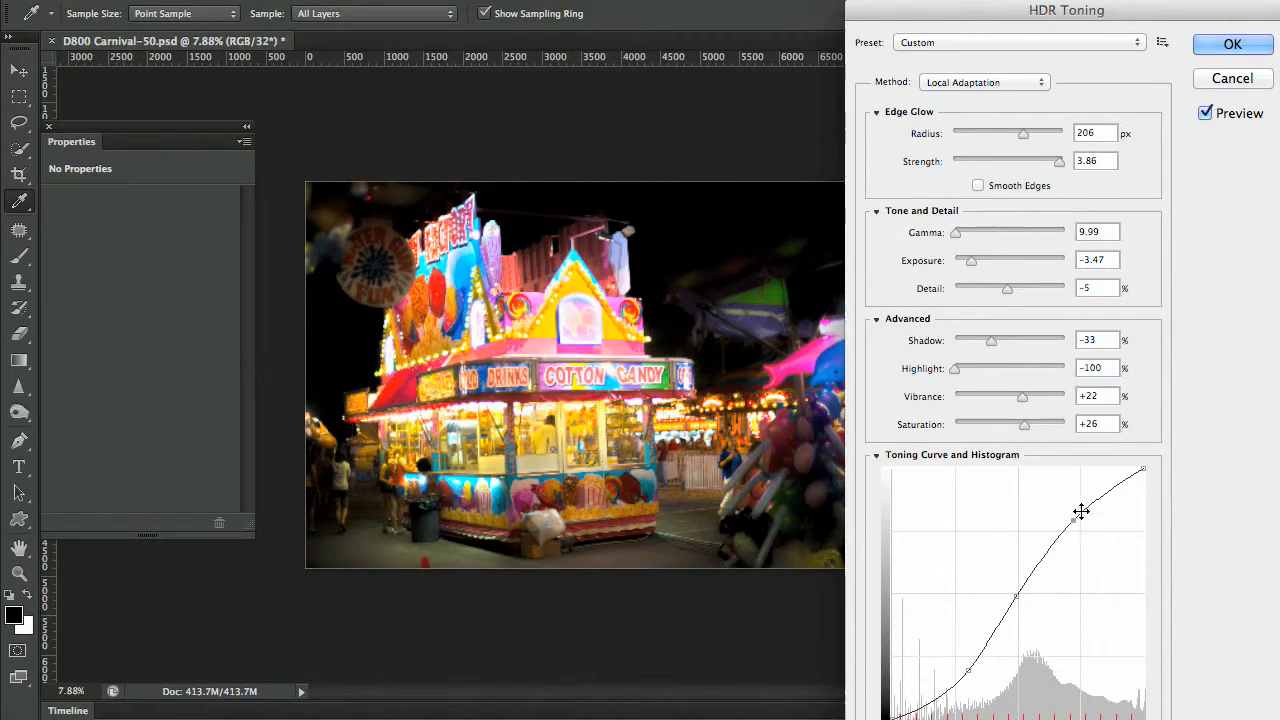
{"action": "left_click", "coordinate": [1228, 45]}
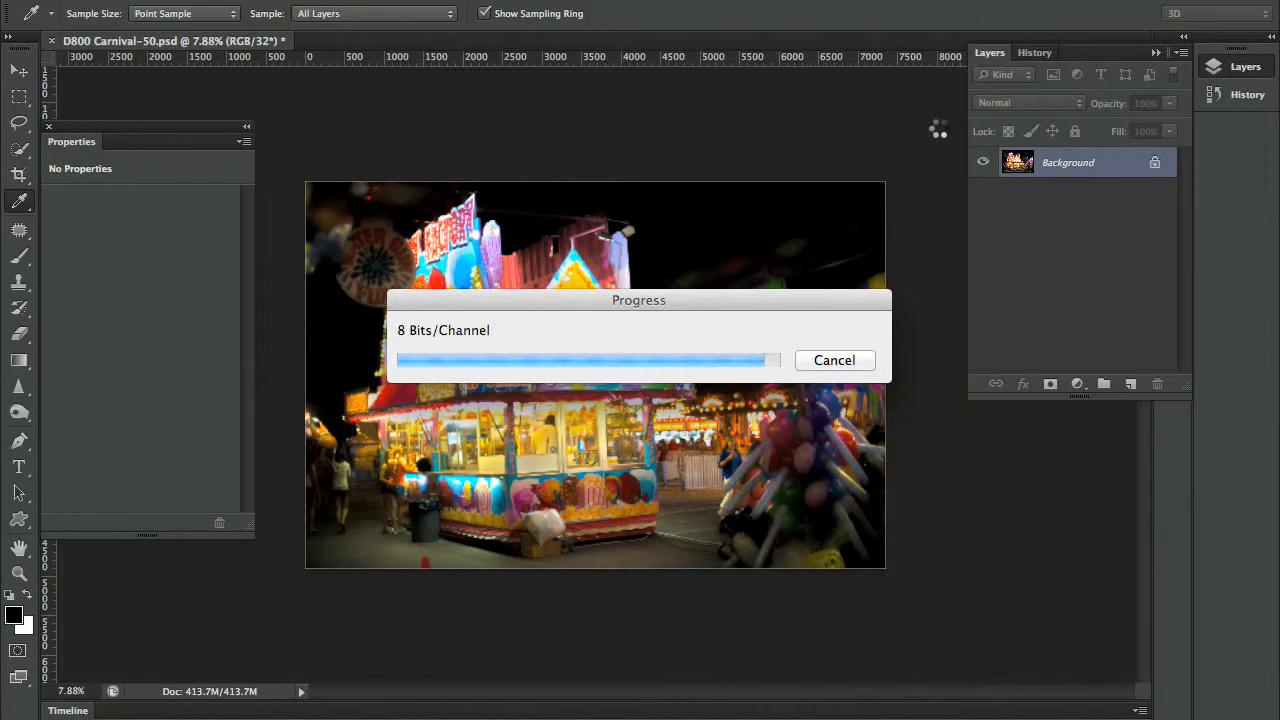
Save the toned image to the Desktop as a new Photoshop file named test.
{"action": "key", "text": "b"}
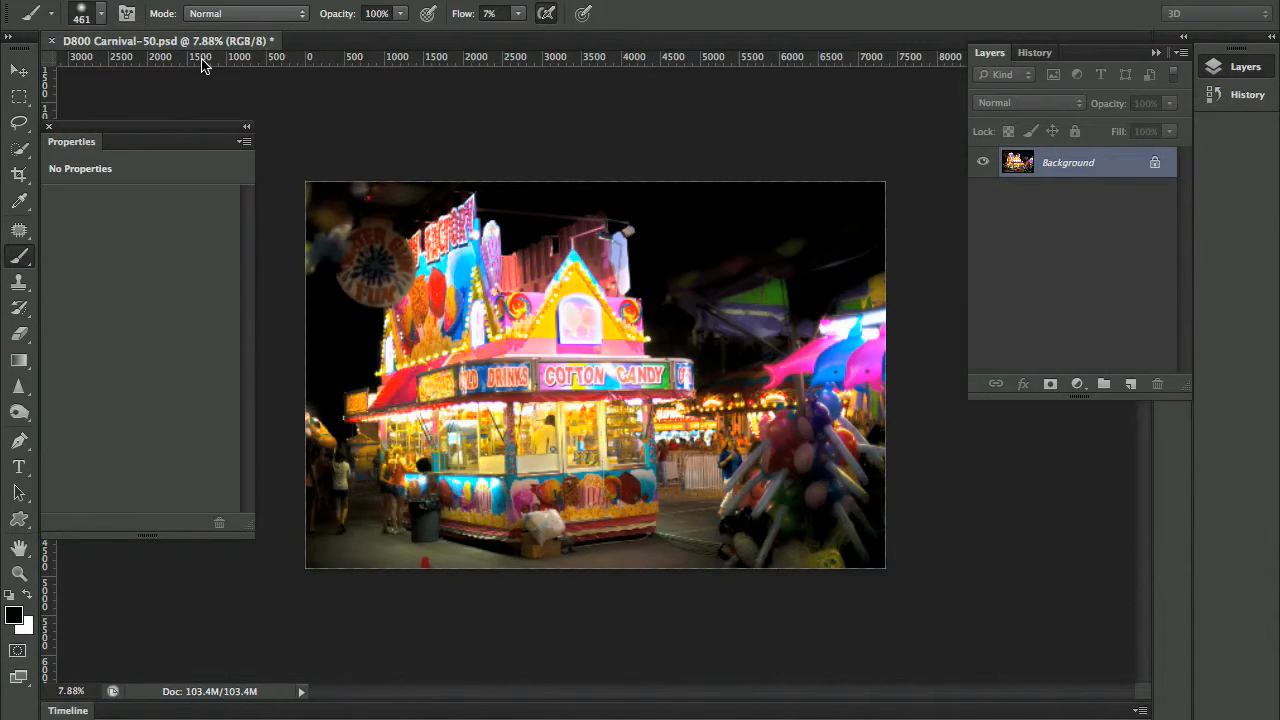
{"action": "key", "text": "super+shift+s"}
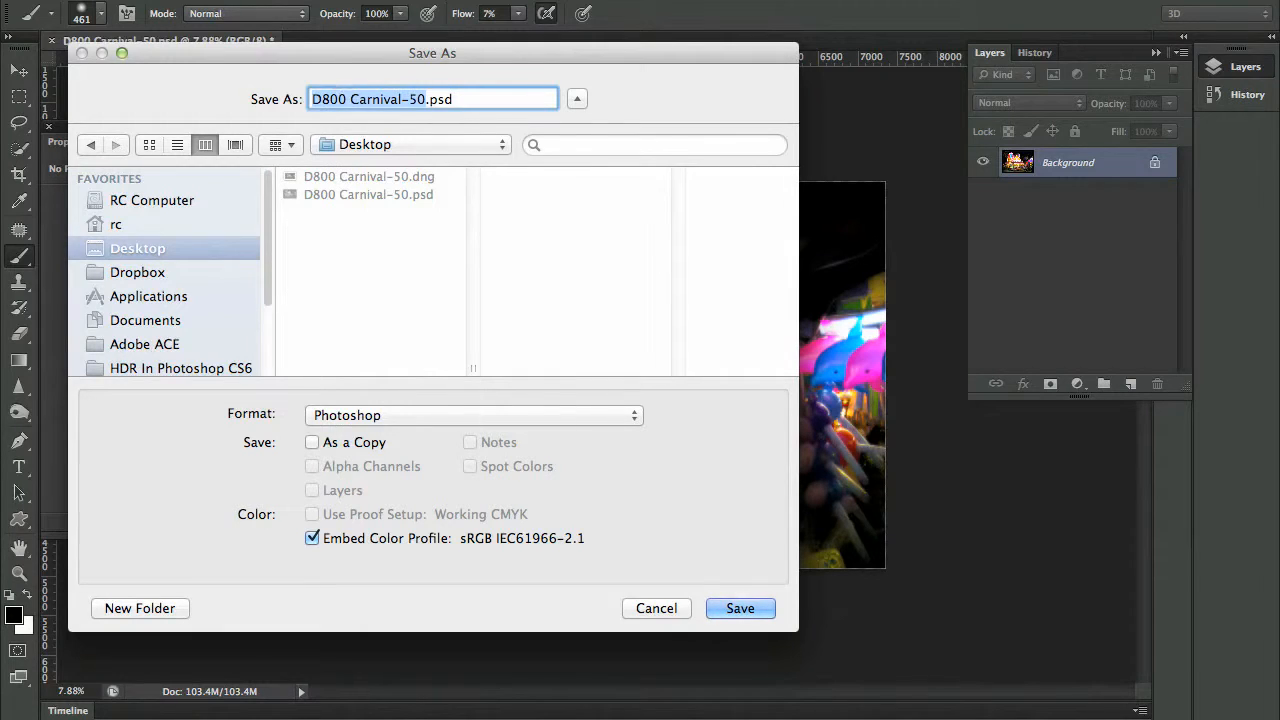
{"action": "type", "text": "test"}
{"action": "left_click", "coordinate": [740, 608]}
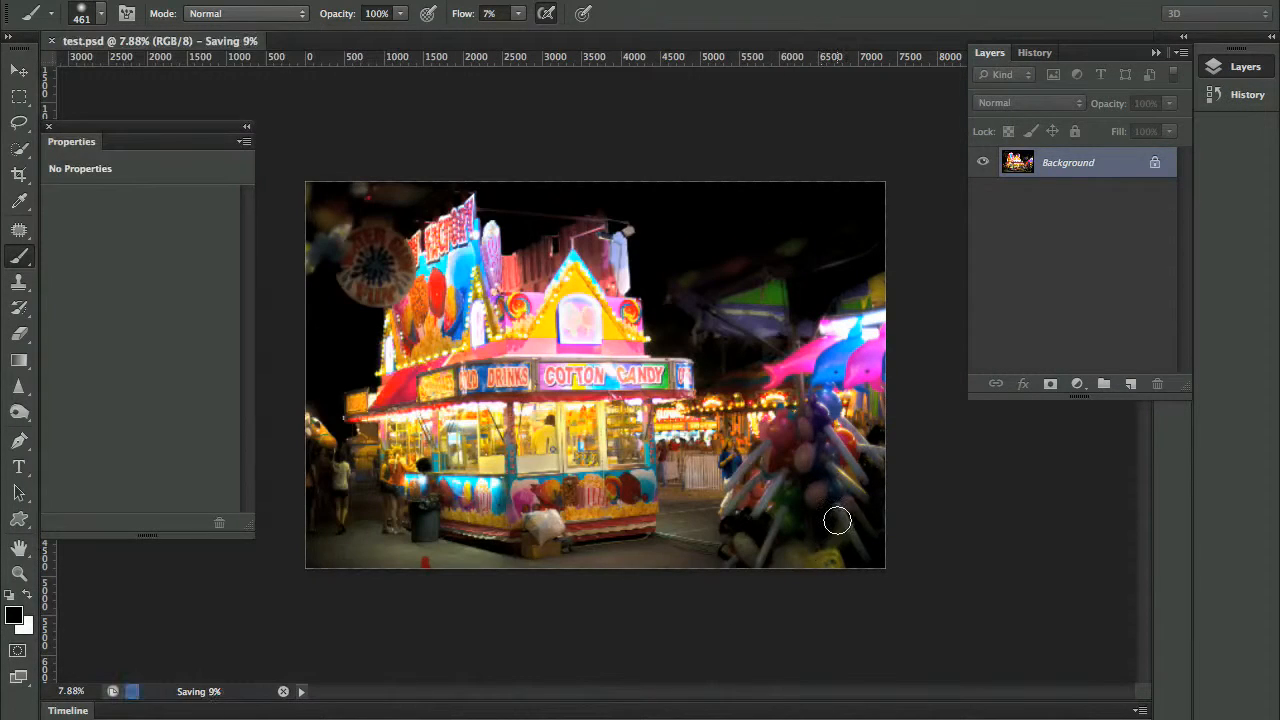
Reopen the original D800 Carnival-50.psd from the recently used files.
{"action": "left_click", "coordinate": [180, 2]}
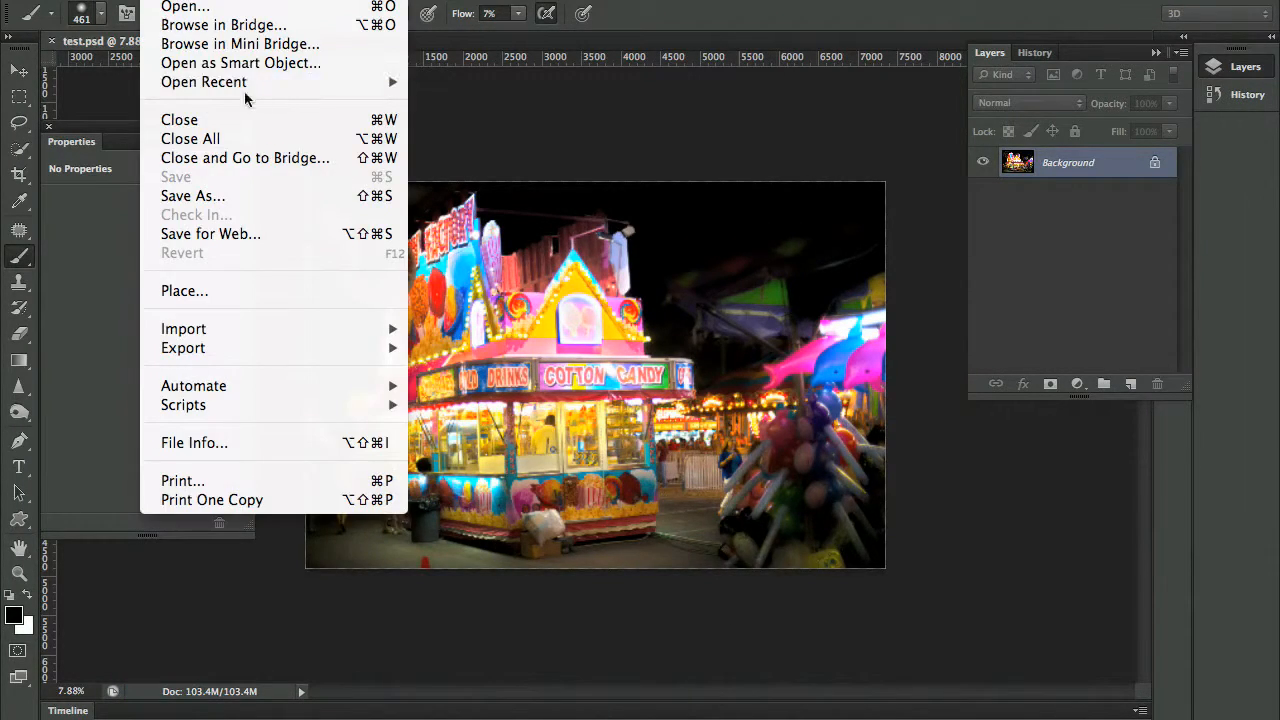
{"action": "mouse_move", "coordinate": [250, 84]}
{"action": "left_click", "coordinate": [587, 84]}
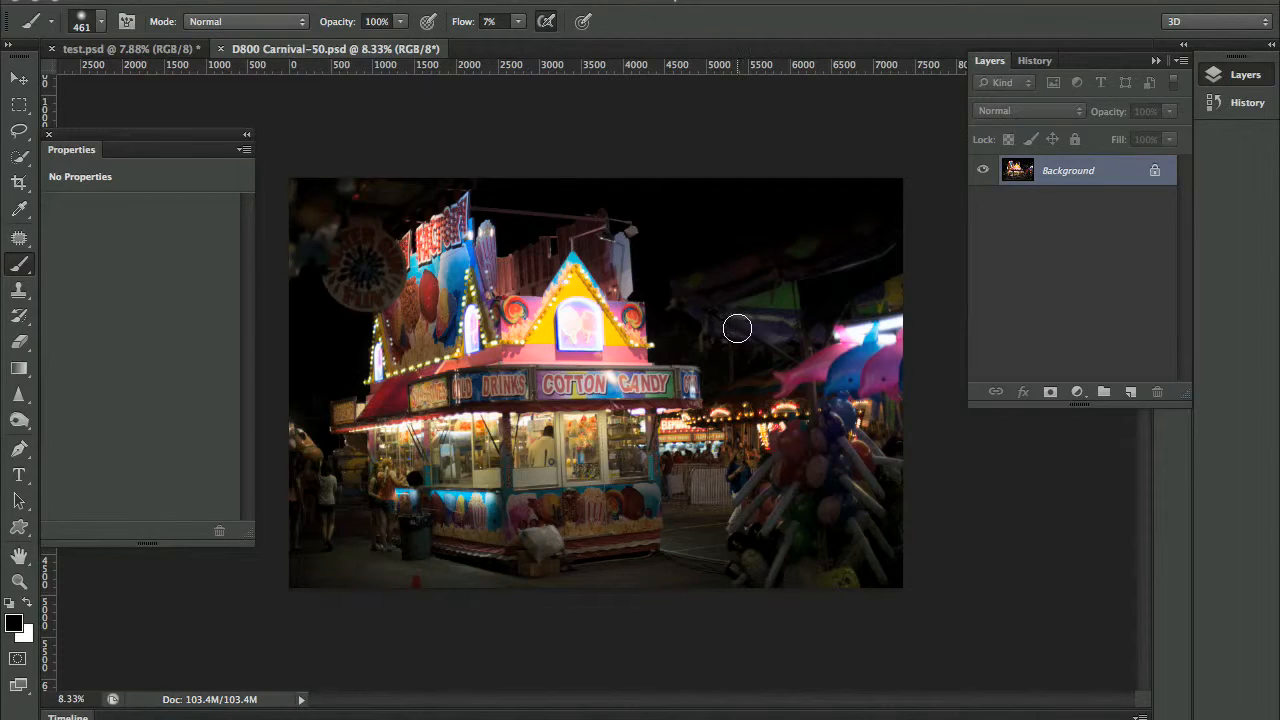
Start HDR Toning on the original photo and set radius 175 px, strength 2.91, gamma 3.47 and detail -8%.
{"action": "left_click", "coordinate": [251, 2]}
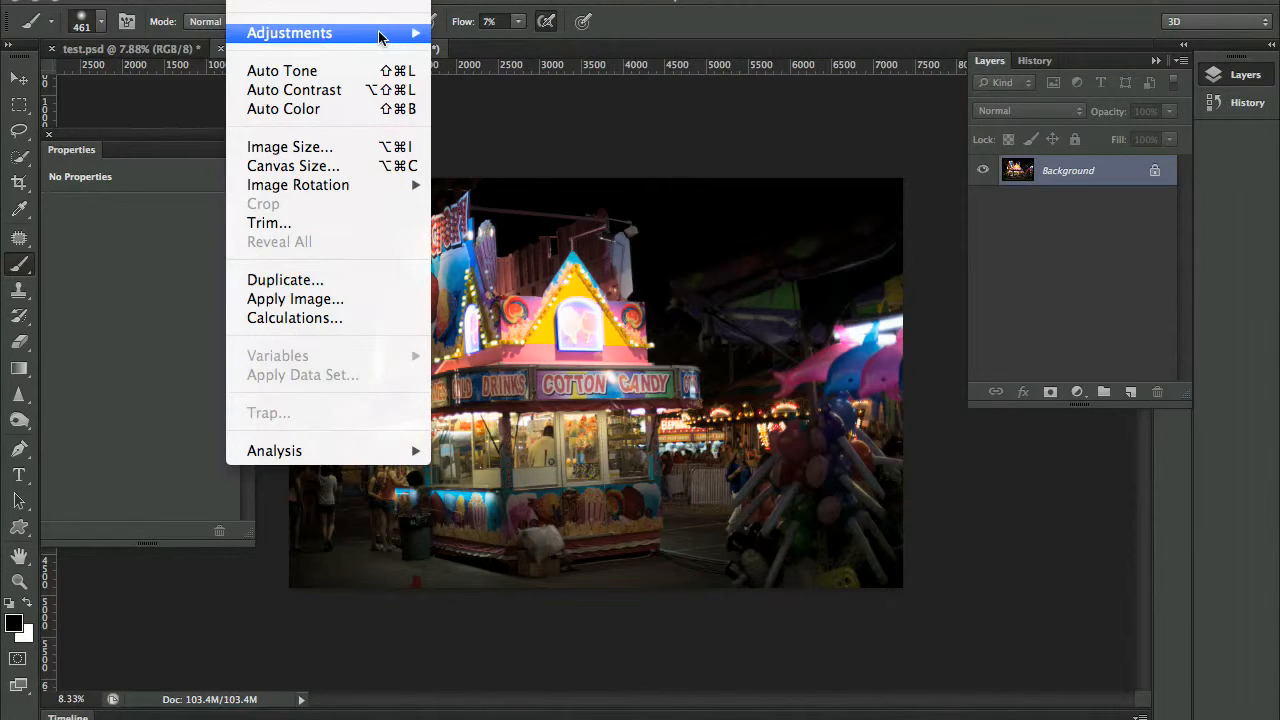
{"action": "mouse_move", "coordinate": [378, 37]}
{"action": "left_click", "coordinate": [559, 414]}
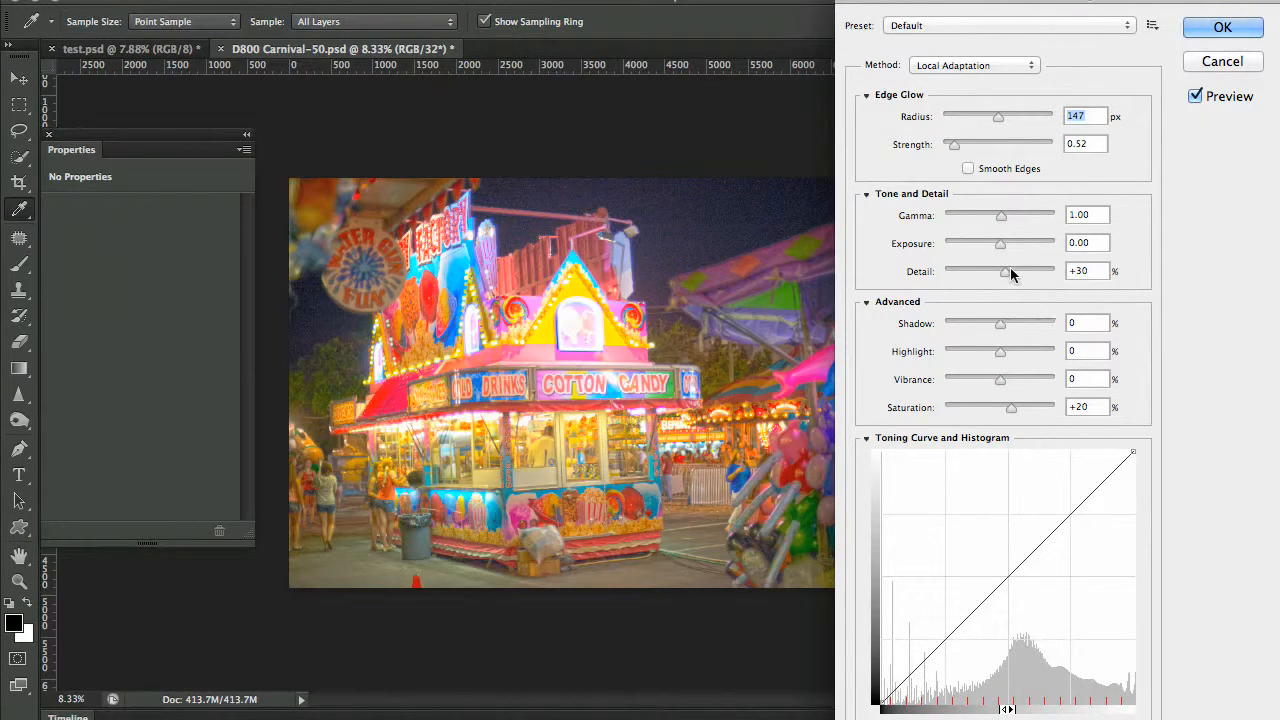
{"action": "mouse_move", "coordinate": [1011, 275]}
{"action": "left_mouse_down"}
{"action": "mouse_move", "coordinate": [977, 276]}
{"action": "mouse_move", "coordinate": [996, 274]}
{"action": "left_mouse_up"}
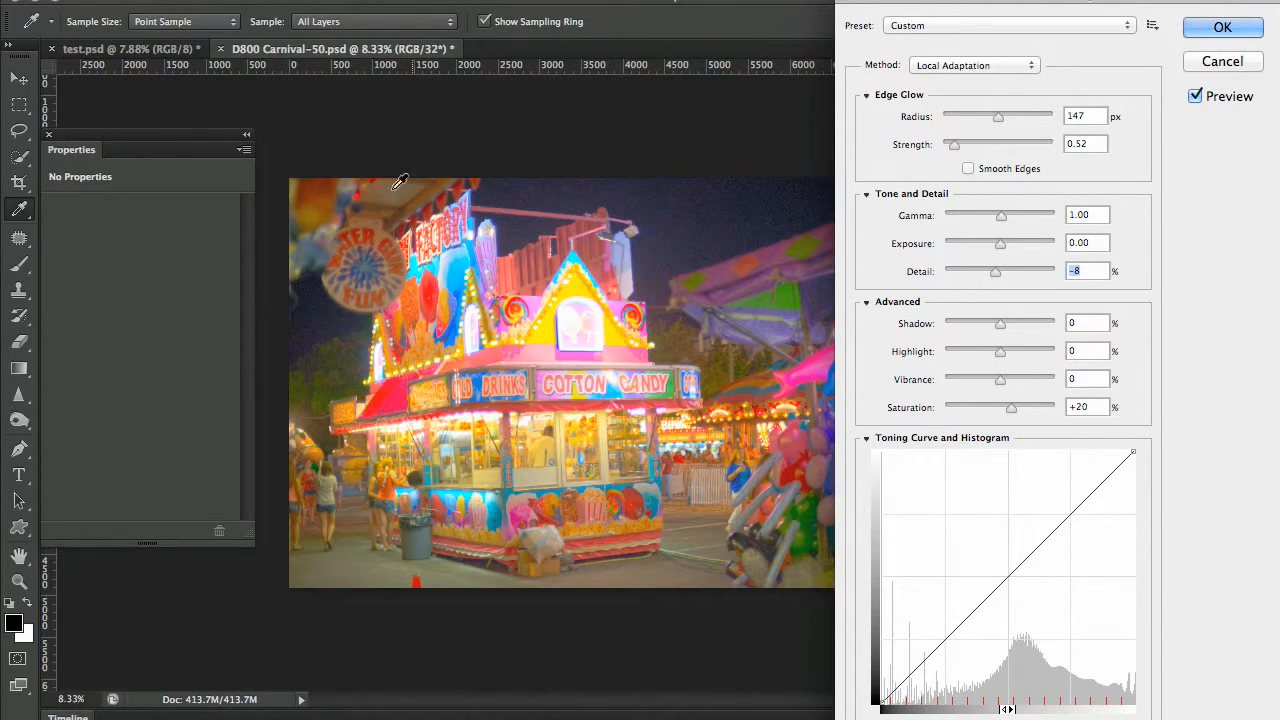
{"action": "left_click", "coordinate": [1007, 117]}
{"action": "left_click_drag", "start_coordinate": [958, 141], "coordinate": [1024, 143]}
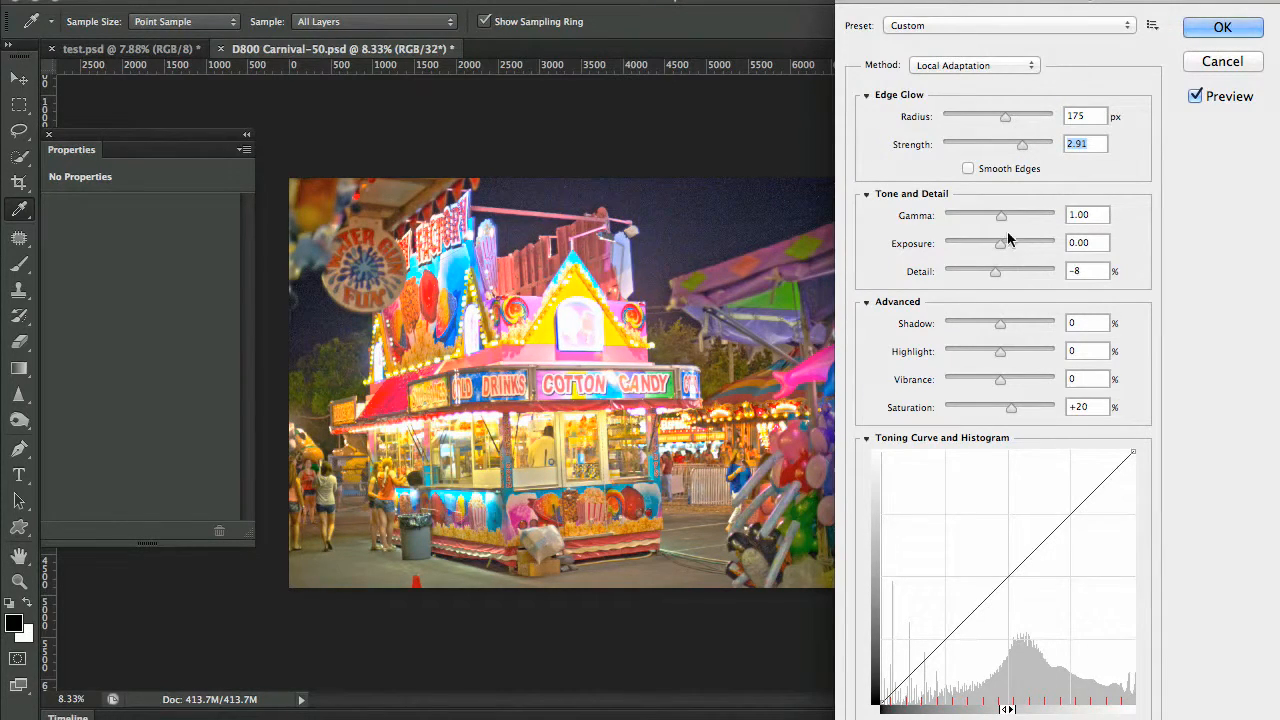
{"action": "left_click_drag", "start_coordinate": [1000, 213], "coordinate": [959, 211]}
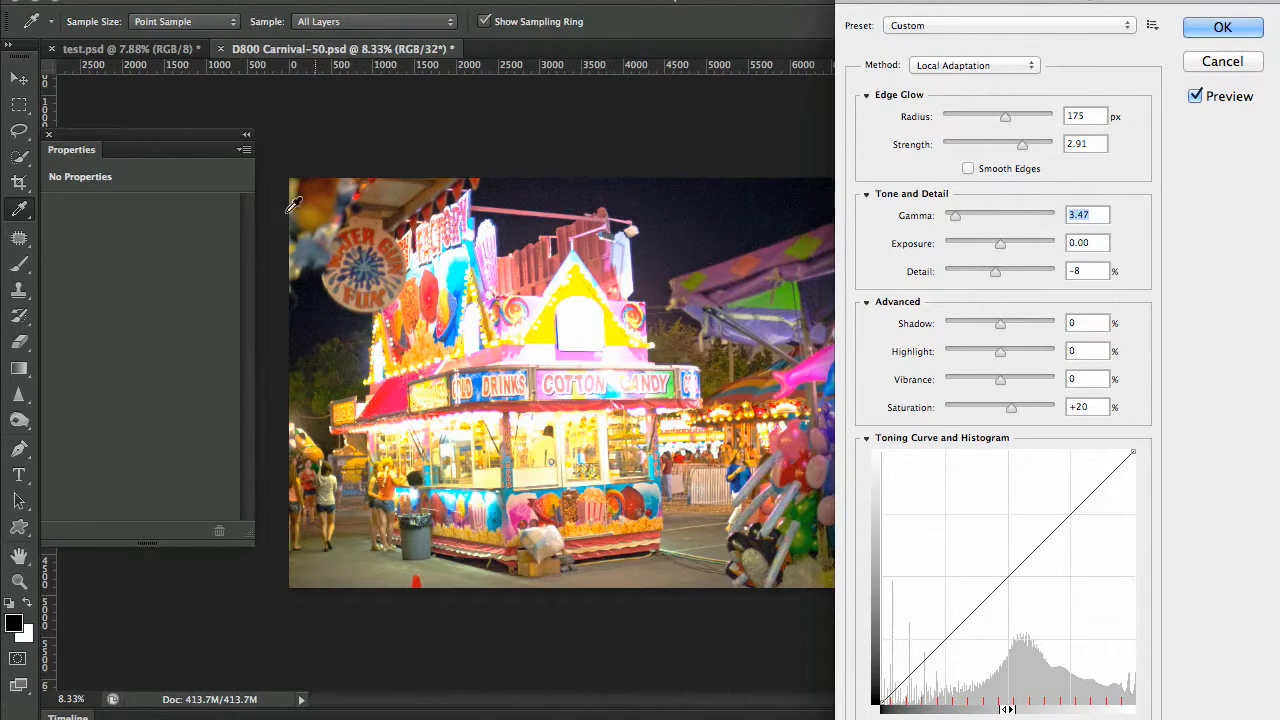